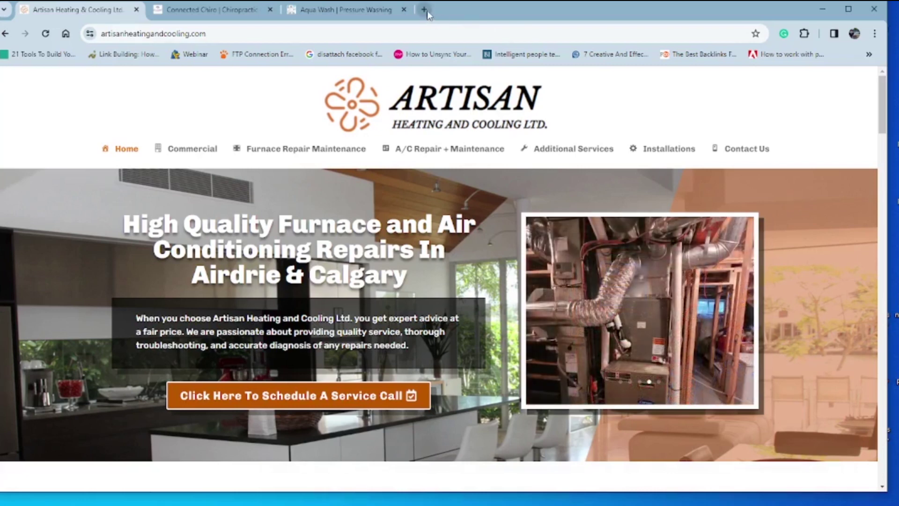
Step: In a new tab, go to calgarywebdesign.ca/testingground/wp-admin
{"action": "left_click", "coordinate": [424, 9]}
{"action": "type", "text": "calgary"}
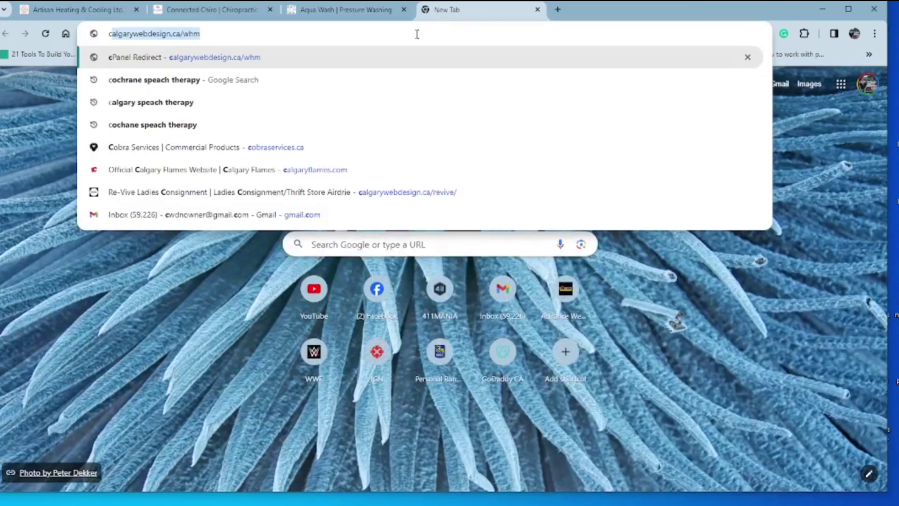
{"action": "type", "text": "web"}
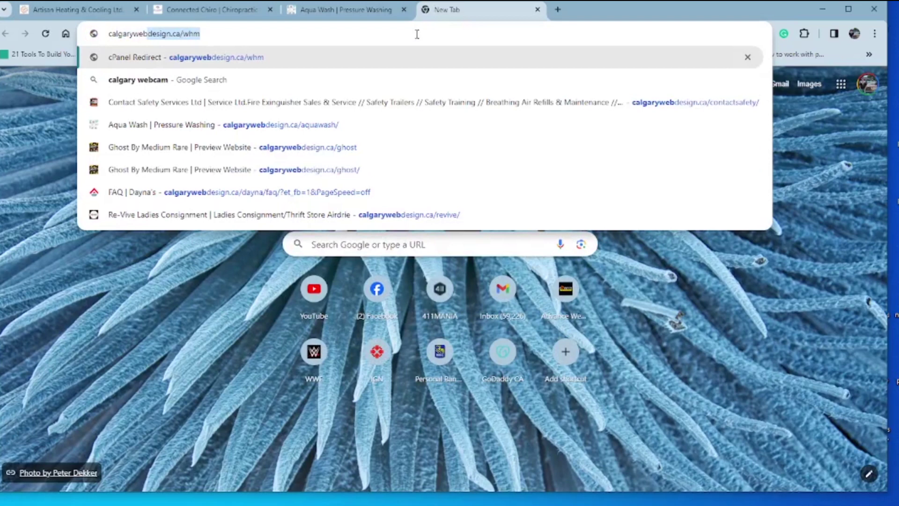
{"action": "key", "text": "End"}
{"action": "key", "text": "BackSpace"}
{"action": "key", "text": "BackSpace"}
{"action": "key", "text": "BackSpace"}
{"action": "type", "text": "testing"}
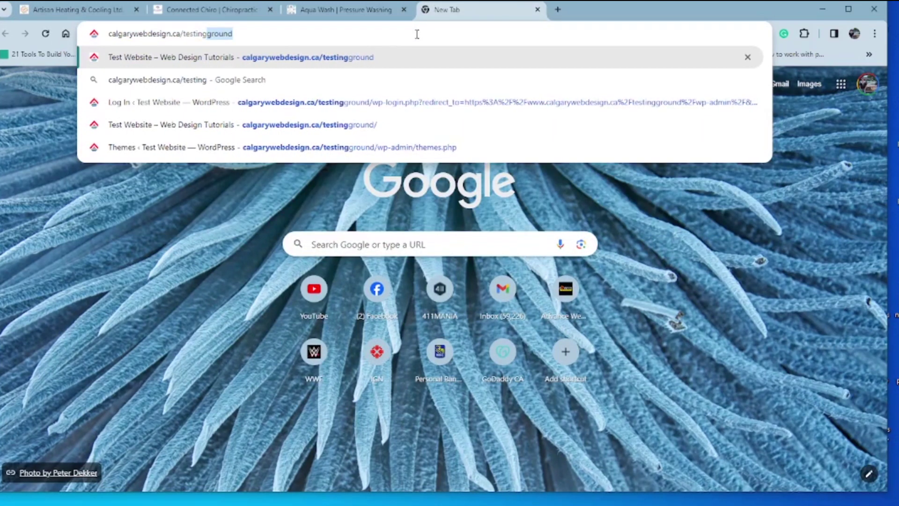
{"action": "key", "text": "Return"}
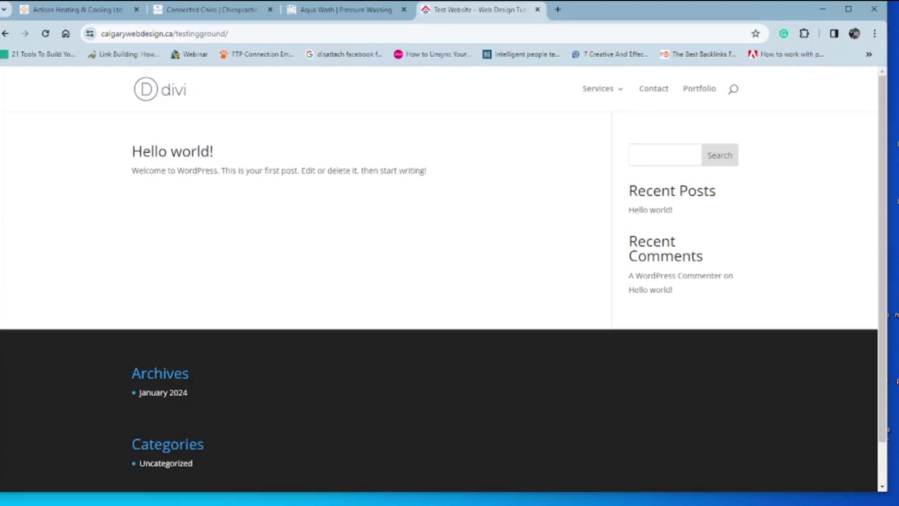
{"action": "left_click", "coordinate": [410, 34]}
{"action": "left_click", "coordinate": [414, 33]}
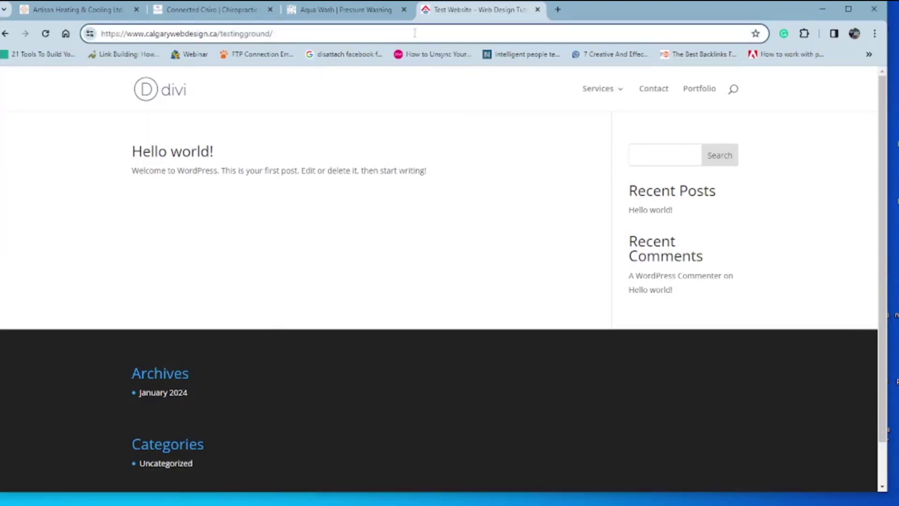
{"action": "type", "text": "wp-admin"}
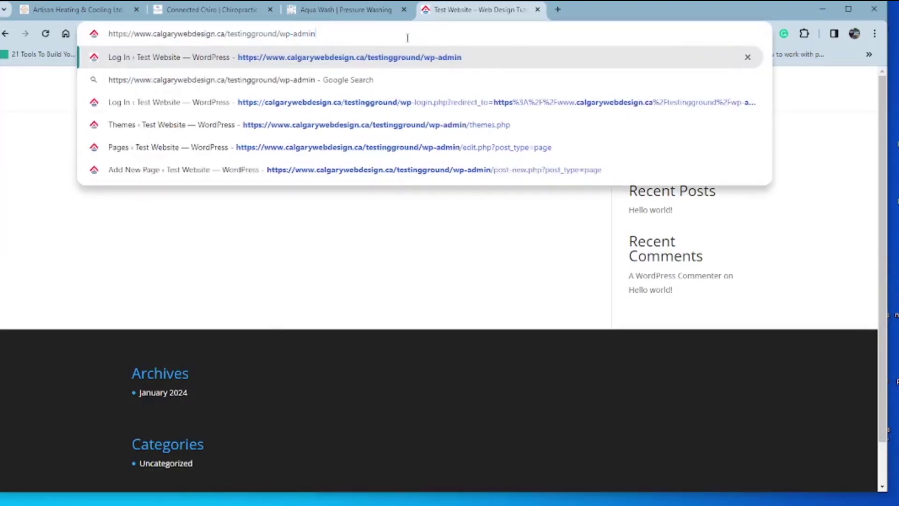
{"action": "key", "text": "Return"}
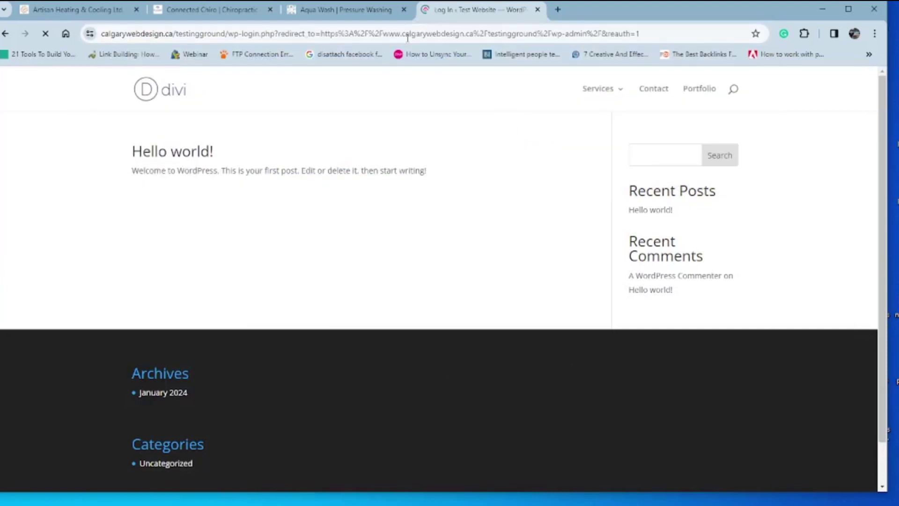
Step: Log in with the saved admin username and the account password
{"action": "type", "text": "joseeCW"}
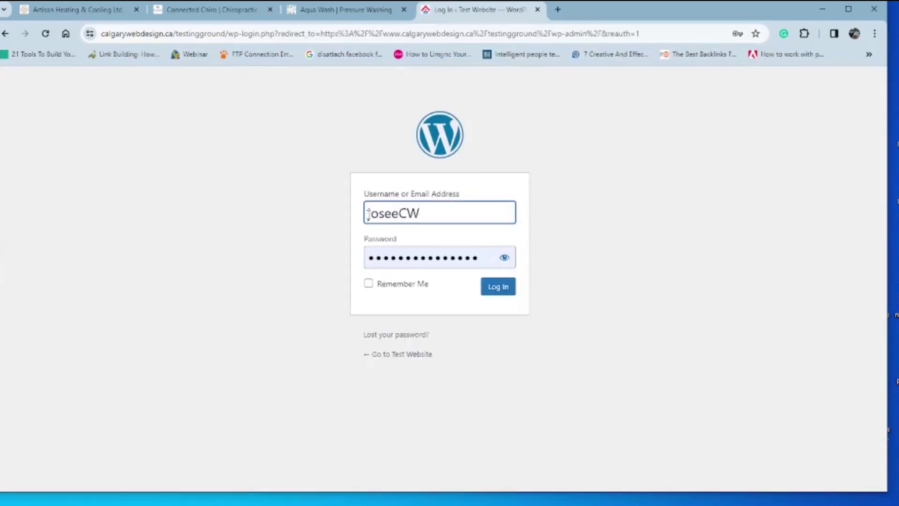
{"action": "left_click", "coordinate": [369, 215]}
{"action": "key", "text": "Delete"}
{"action": "key", "text": "Delete"}
{"action": "key", "text": "Delete"}
{"action": "key", "text": "Delete"}
{"action": "key", "text": "Delete"}
{"action": "left_click", "coordinate": [509, 254]}
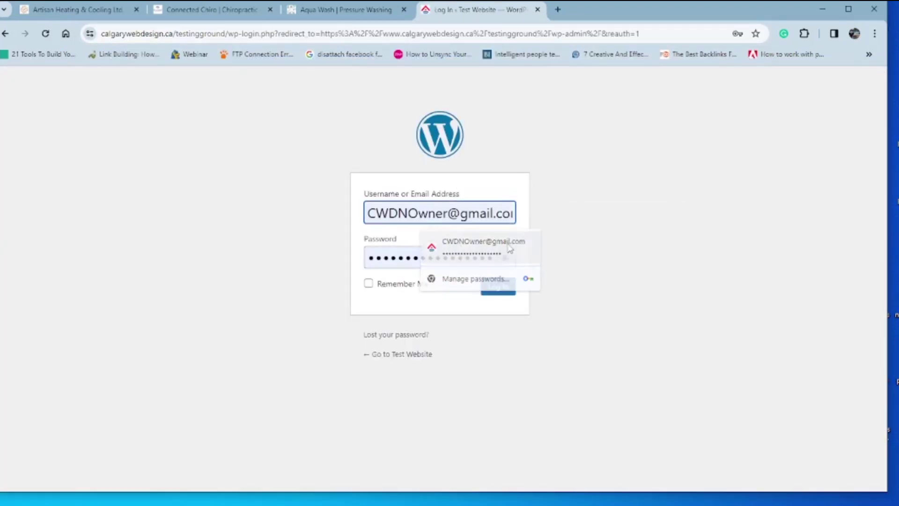
{"action": "left_click", "coordinate": [374, 259]}
{"action": "key", "text": "Delete"}
{"action": "key", "text": "Delete"}
{"action": "key", "text": "Delete"}
{"action": "key", "text": "Delete"}
{"action": "key", "text": "Delete"}
{"action": "key", "text": "Delete"}
{"action": "key", "text": "Delete"}
{"action": "key", "text": "Delete"}
{"action": "key", "text": "Delete"}
{"action": "key", "text": "Delete"}
{"action": "key", "text": "Delete"}
{"action": "key", "text": "Delete"}
{"action": "key", "text": "Delete"}
{"action": "key", "text": "Delete"}
{"action": "key", "text": "Delete"}
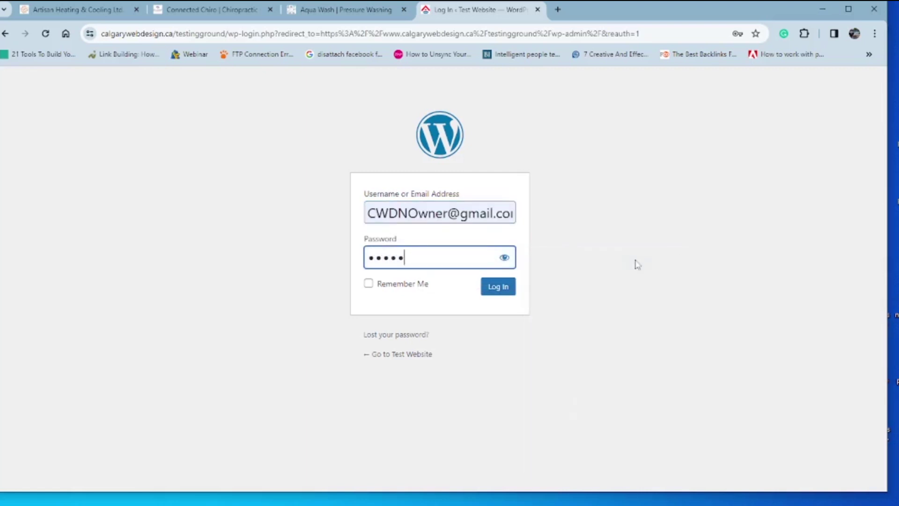
{"action": "type", "text": "••"}
{"action": "left_click", "coordinate": [504, 289]}
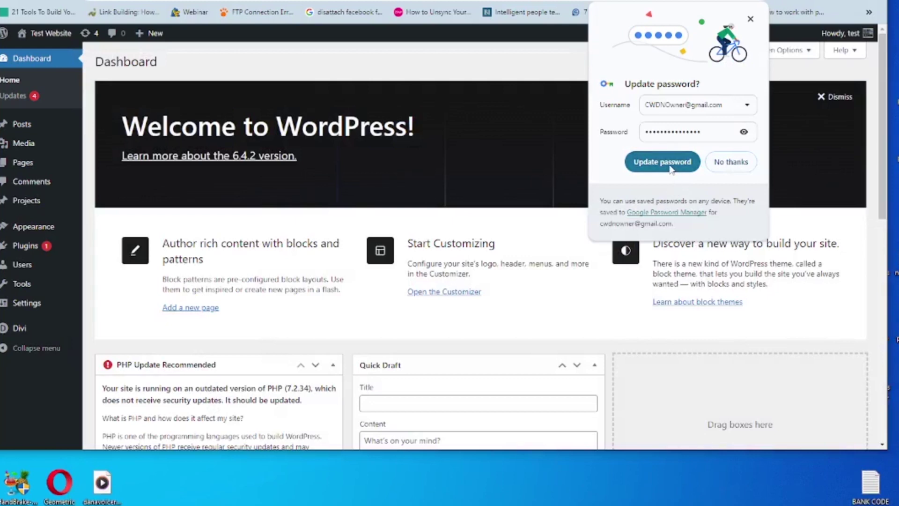
Step: Update the browser's saved password and search Add New Plugin for 'wp menu icons'
{"action": "left_click", "coordinate": [671, 169]}
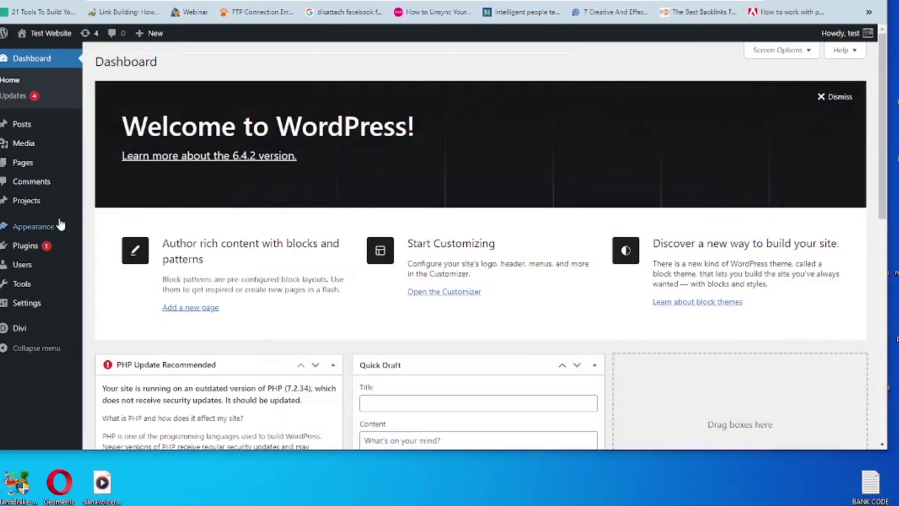
{"action": "mouse_move", "coordinate": [61, 225]}
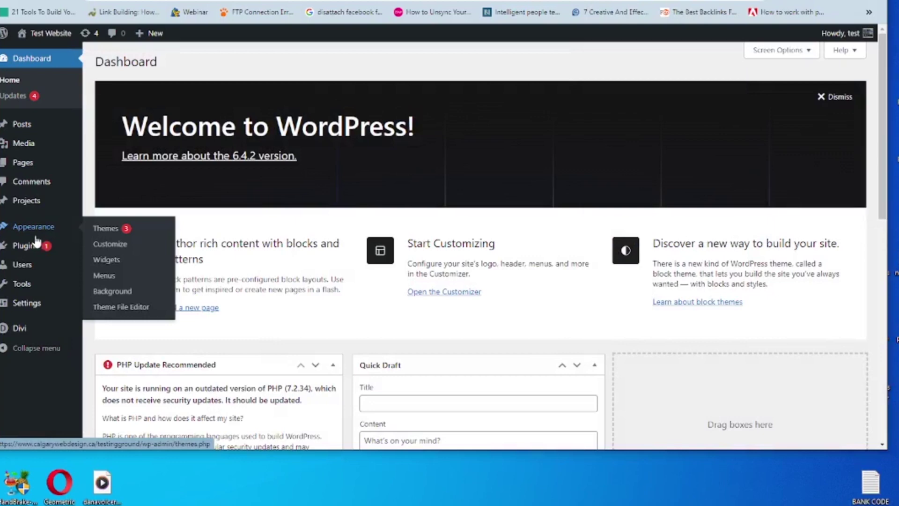
{"action": "mouse_move", "coordinate": [30, 248]}
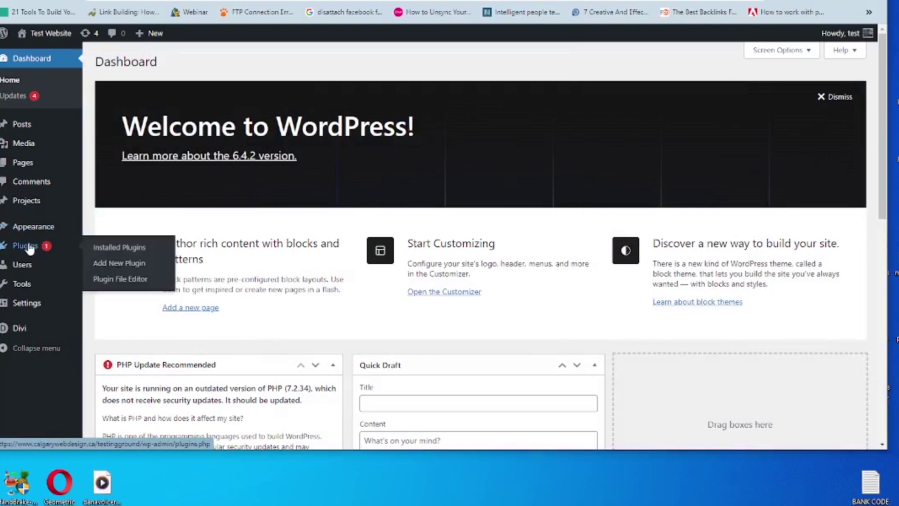
{"action": "left_click", "coordinate": [106, 262]}
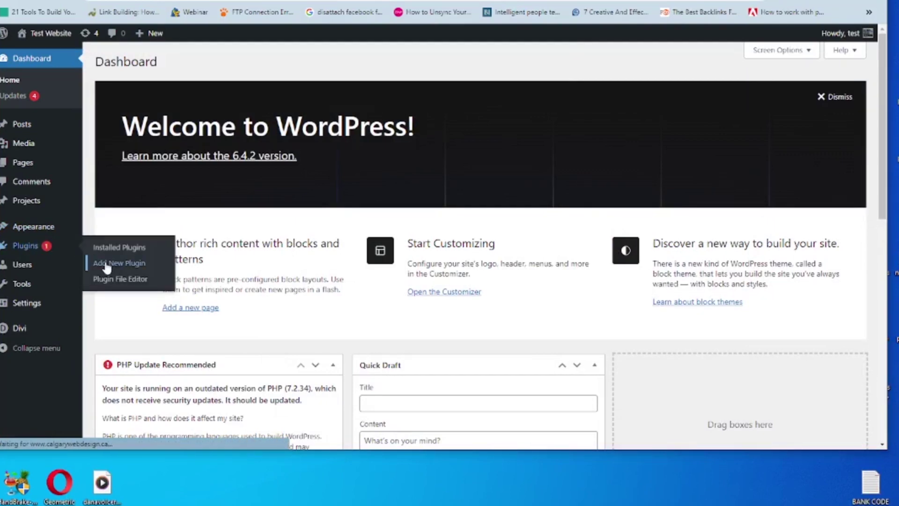
{"action": "left_click", "coordinate": [776, 96]}
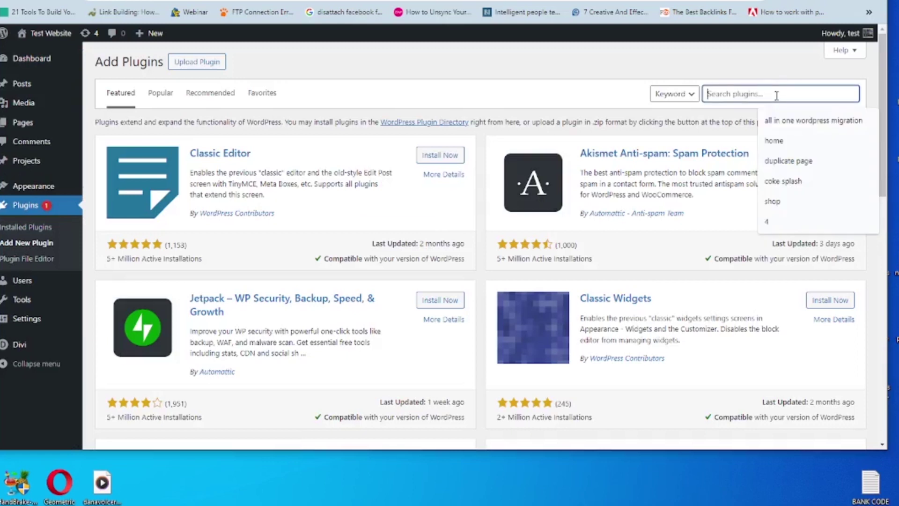
{"action": "type", "text": "wp men"}
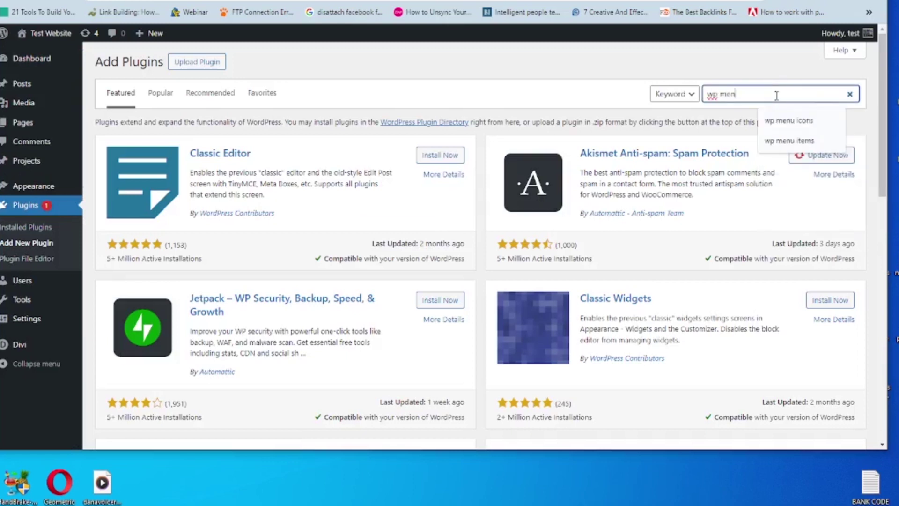
{"action": "type", "text": "u icons"}
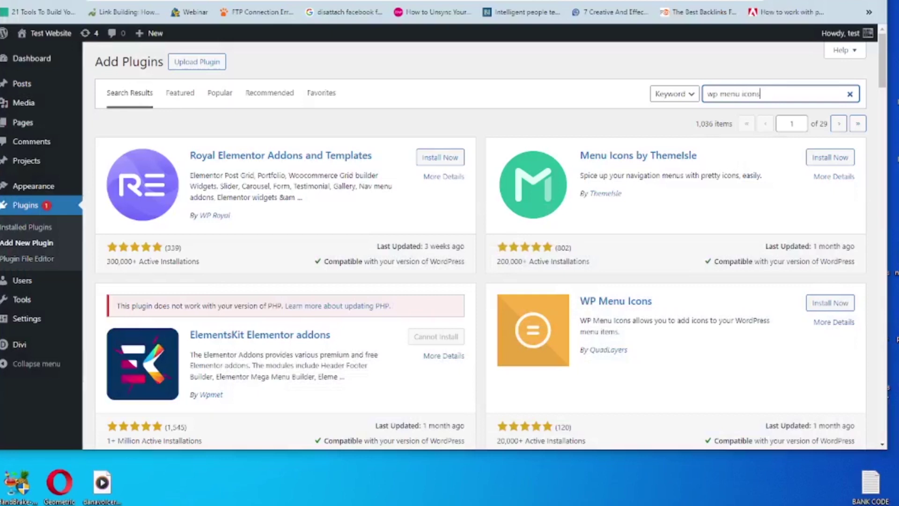
Step: Install and activate the WP Menu Icons plugin
{"action": "left_click", "coordinate": [830, 303]}
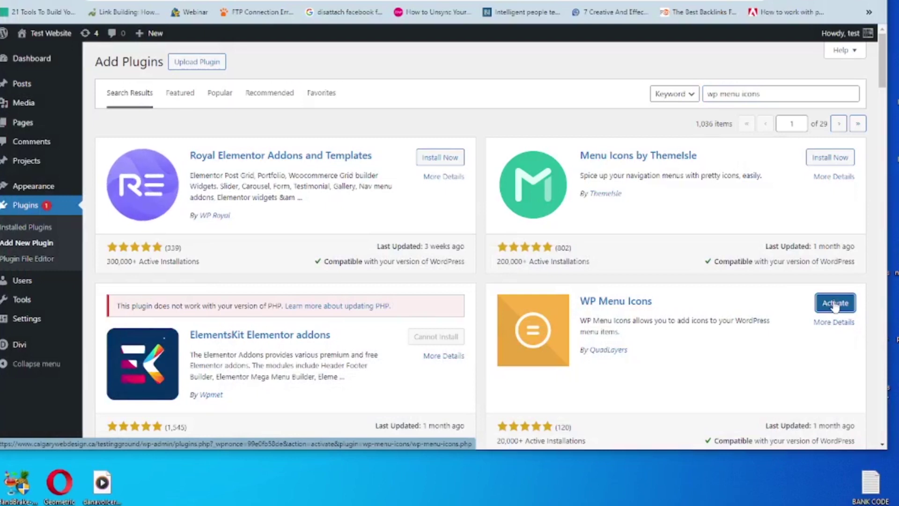
{"action": "left_click", "coordinate": [835, 304]}
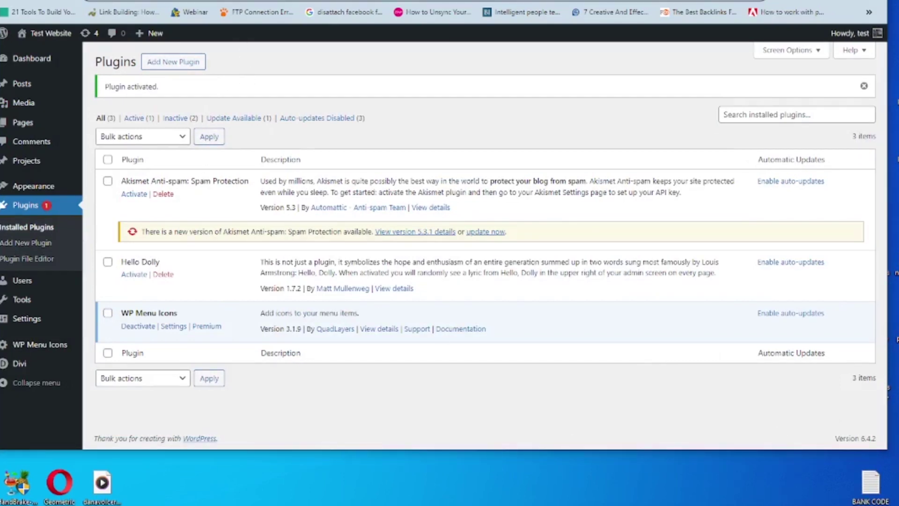
{"action": "right_click", "coordinate": [146, 1]}
{"action": "left_click", "coordinate": [180, 97]}
{"action": "key", "text": "ctrl+t"}
{"action": "key", "text": "ctrl+v"}
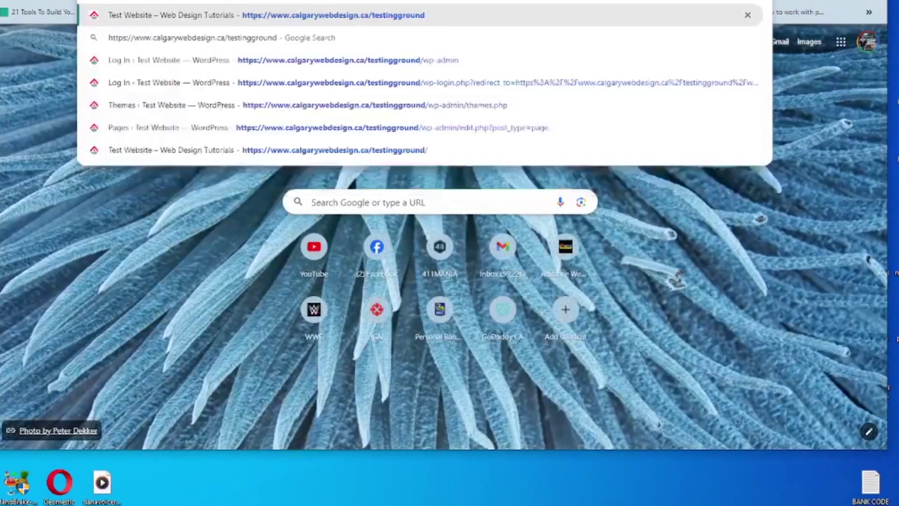
{"action": "key", "text": "Return"}
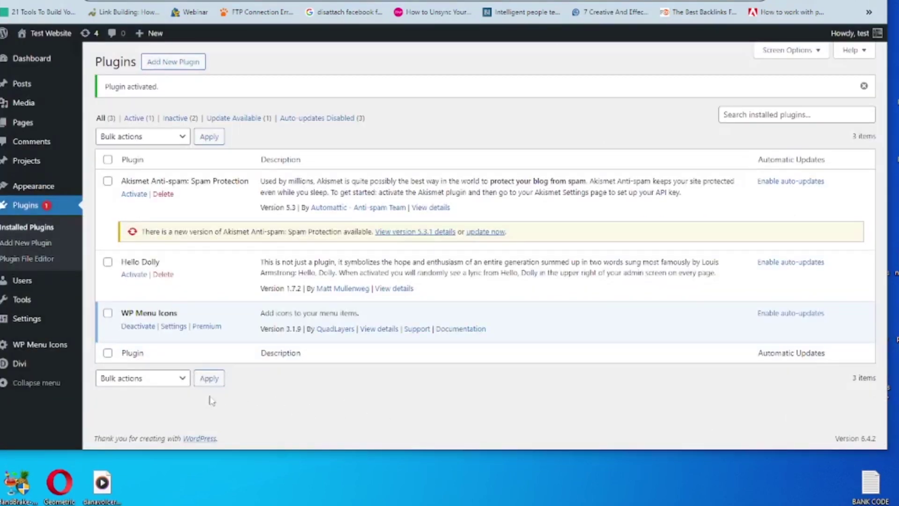
Step: Open Appearance > Menus and scroll to the 'main' menu structure
{"action": "mouse_move", "coordinate": [42, 186]}
{"action": "left_click", "coordinate": [107, 236]}
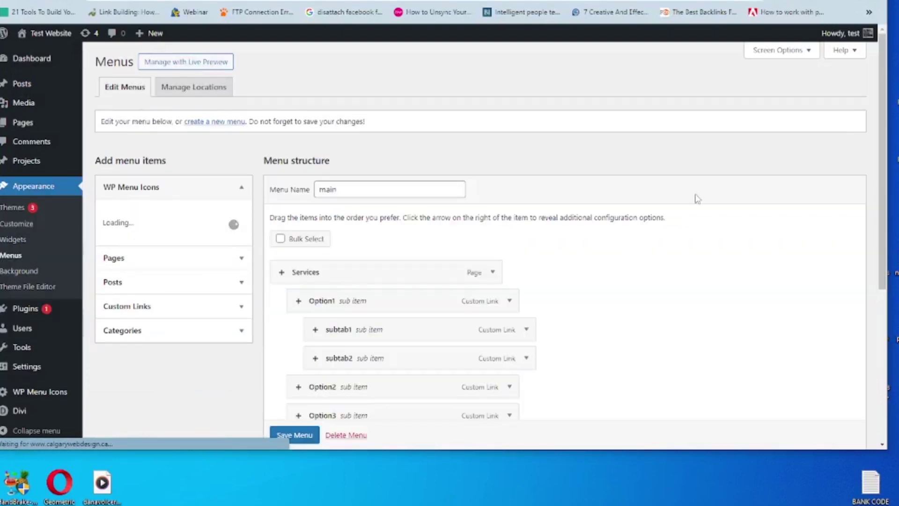
{"action": "scroll", "coordinate": [885, 98], "scroll_direction": "down", "scroll_amount": 2}
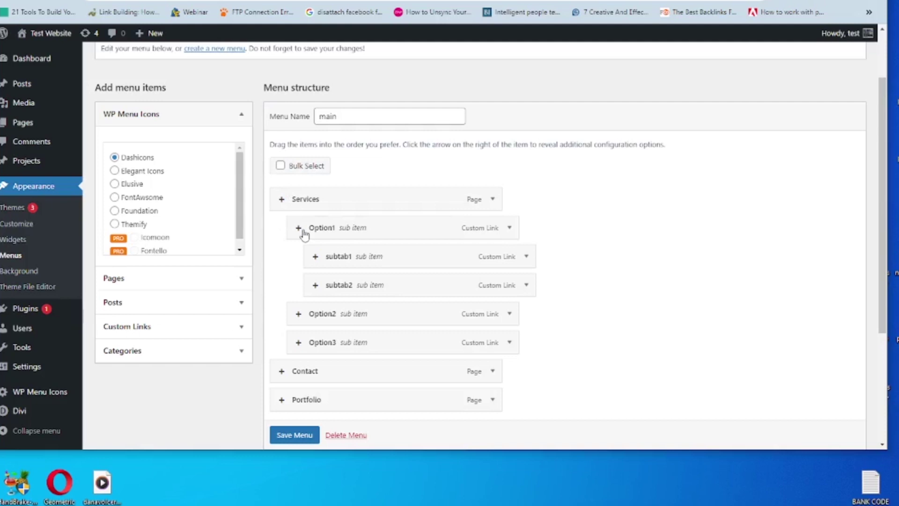
Step: Open the Services item's icon picker and search the Dashicons for 'servic'
{"action": "left_click", "coordinate": [281, 200]}
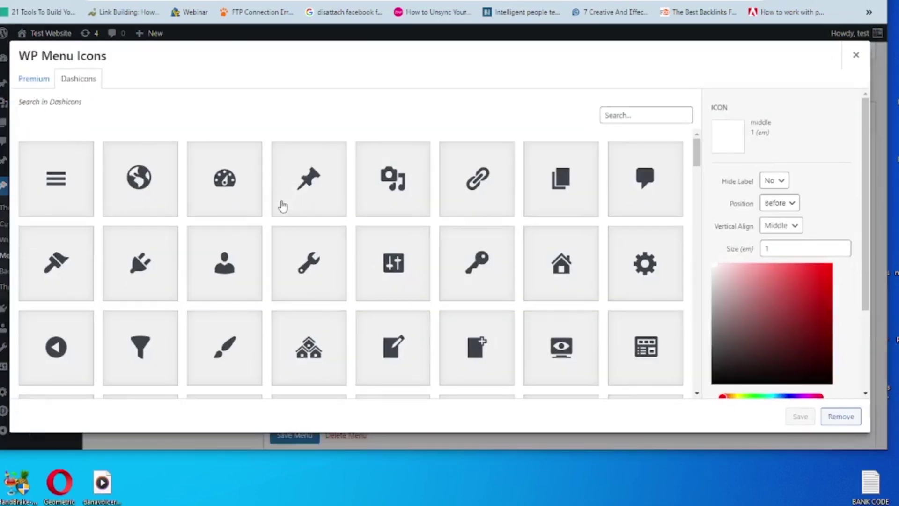
{"action": "left_click", "coordinate": [857, 57]}
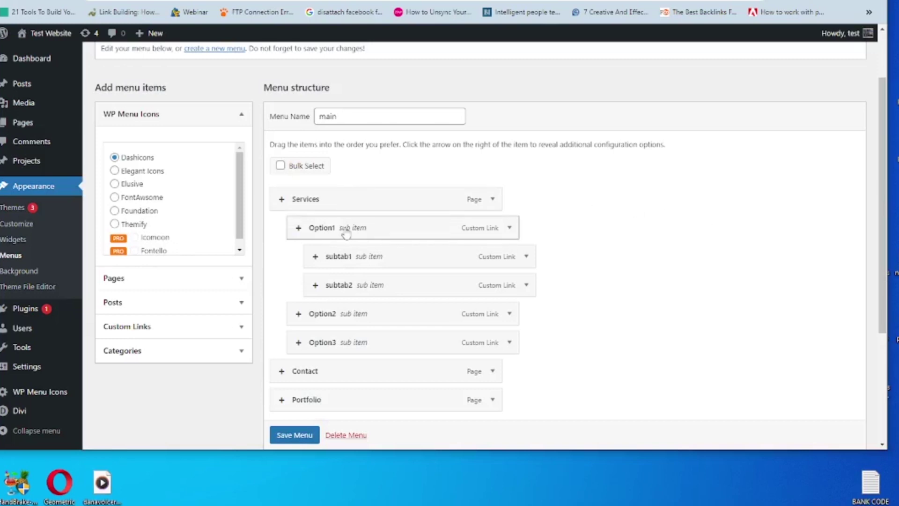
{"action": "left_click", "coordinate": [282, 201]}
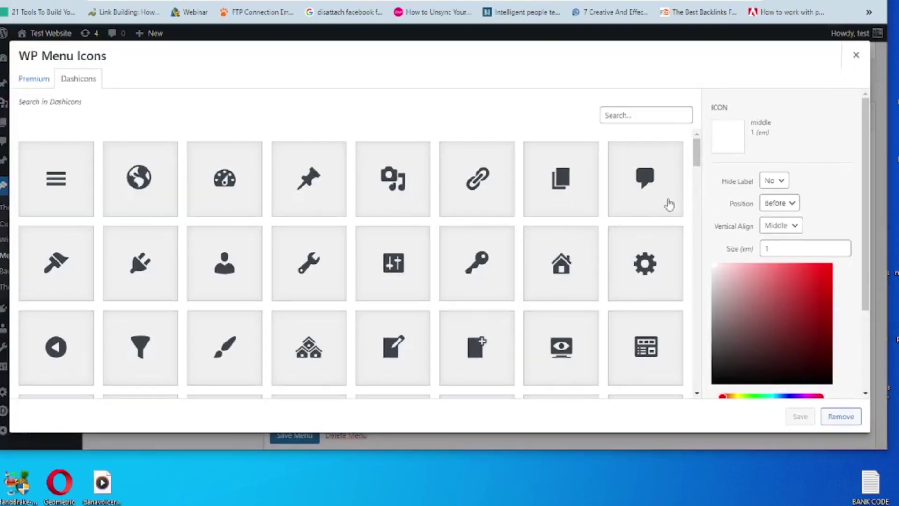
{"action": "scroll", "coordinate": [699, 153], "scroll_direction": "down", "scroll_amount": 2}
{"action": "scroll", "coordinate": [698, 154], "scroll_direction": "up", "scroll_amount": 2}
{"action": "left_click", "coordinate": [641, 116]}
{"action": "type", "text": "services"}
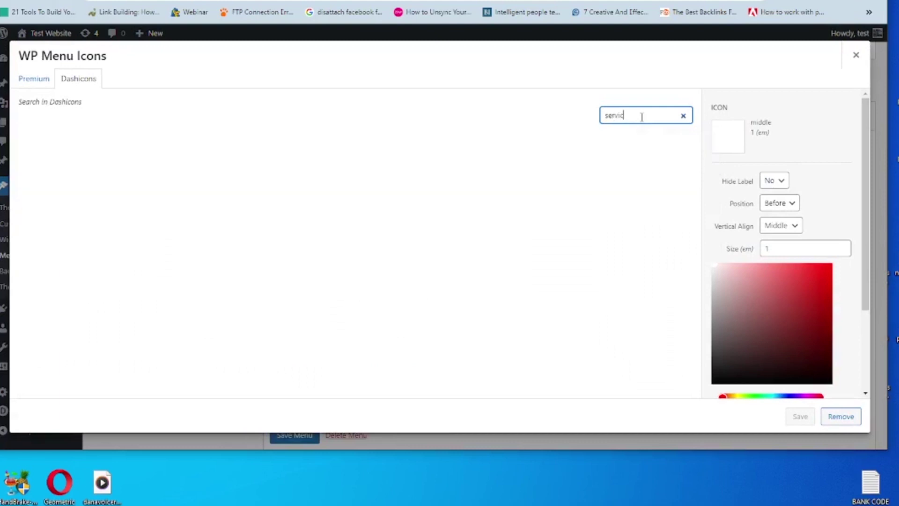
{"action": "left_click", "coordinate": [683, 115]}
Step: Pick the gear dashicon and save it to Services
{"action": "left_click", "coordinate": [698, 159]}
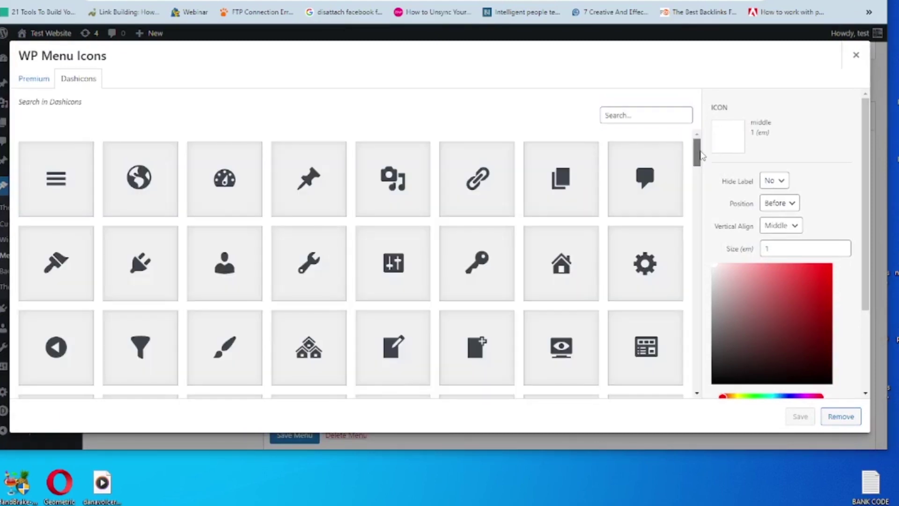
{"action": "scroll", "coordinate": [698, 158], "scroll_direction": "down", "scroll_amount": 3}
{"action": "scroll", "coordinate": [702, 159], "scroll_direction": "up", "scroll_amount": 3}
{"action": "left_click", "coordinate": [645, 264]}
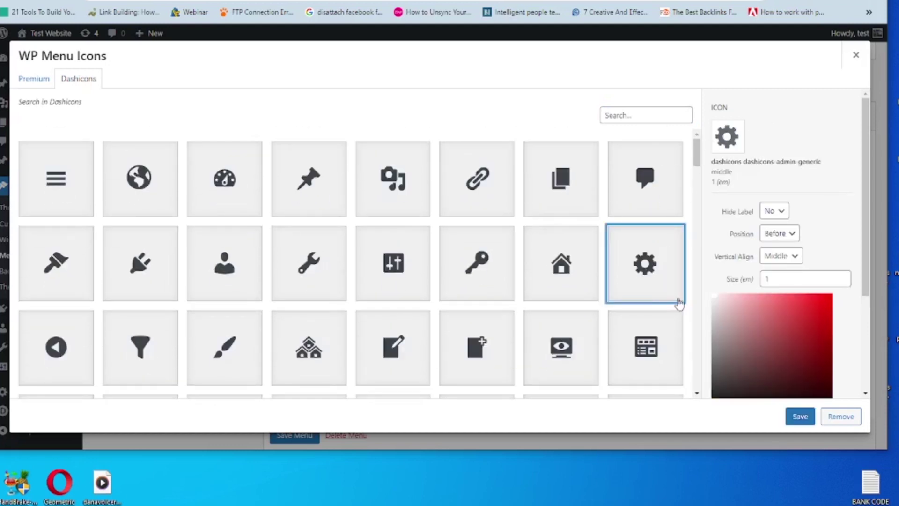
{"action": "left_click", "coordinate": [800, 416]}
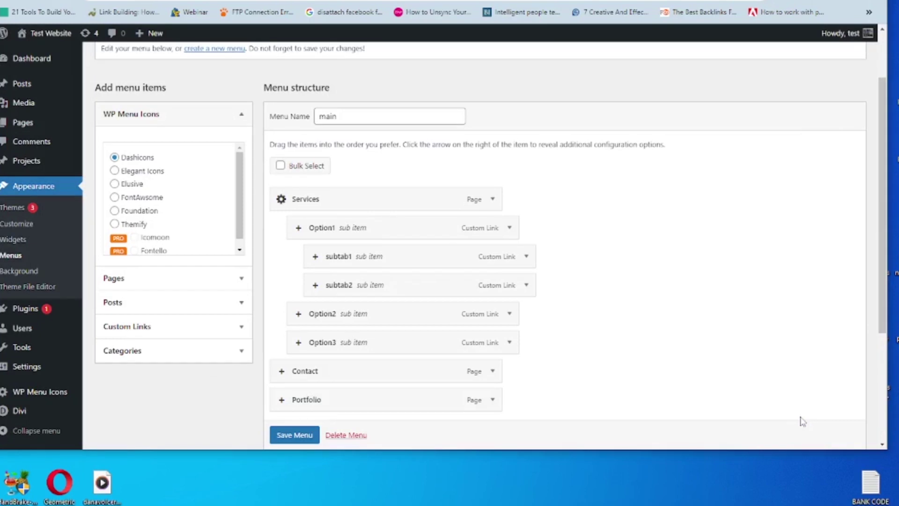
Step: Search the icons for 'phone' and give Contact the phone icon
{"action": "left_click", "coordinate": [282, 372]}
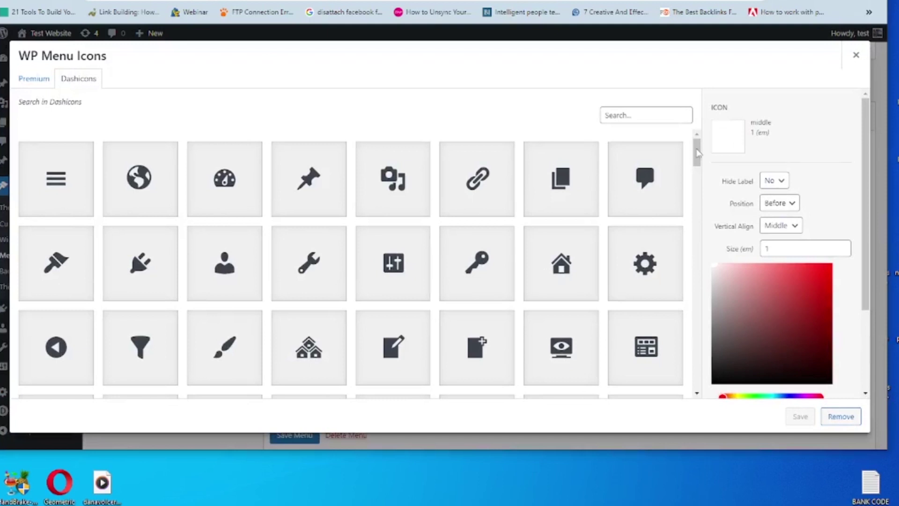
{"action": "left_click_drag", "start_coordinate": [698, 153], "coordinate": [658, 110]}
{"action": "left_click", "coordinate": [659, 109]}
{"action": "type", "text": "phone"}
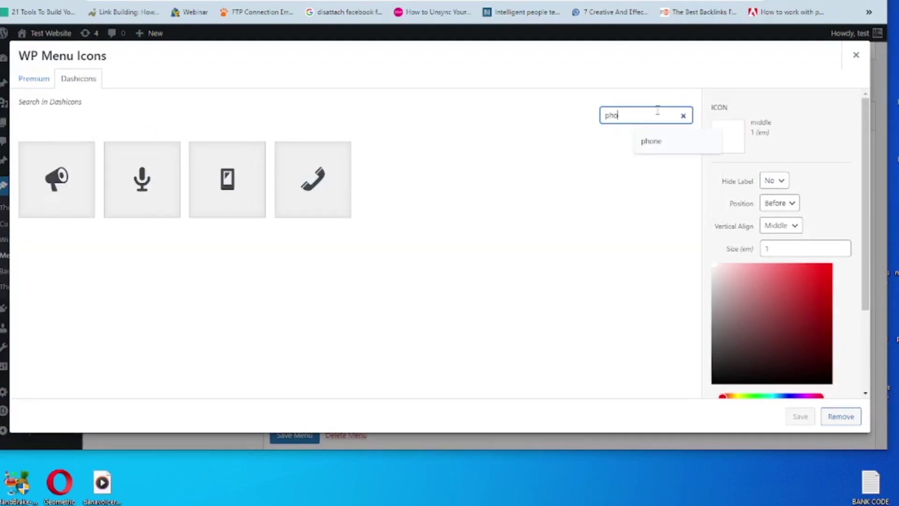
{"action": "left_click", "coordinate": [313, 179]}
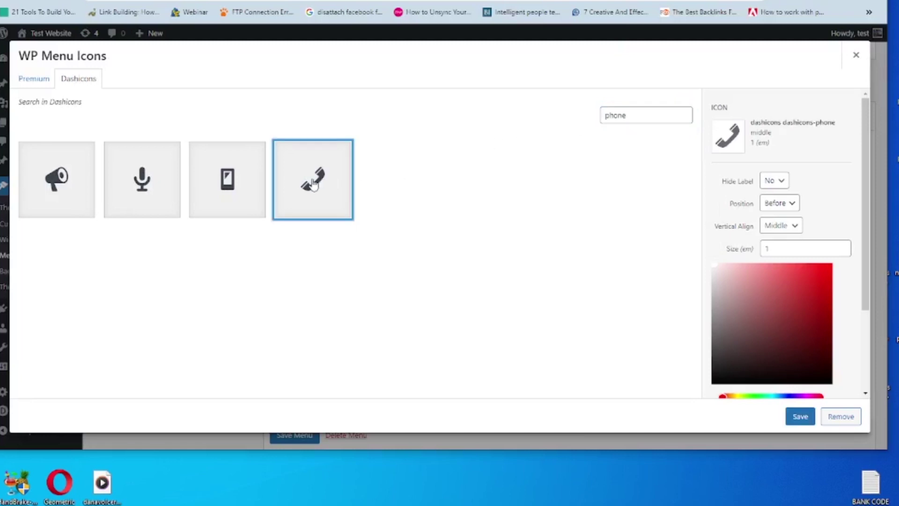
{"action": "left_click", "coordinate": [798, 418]}
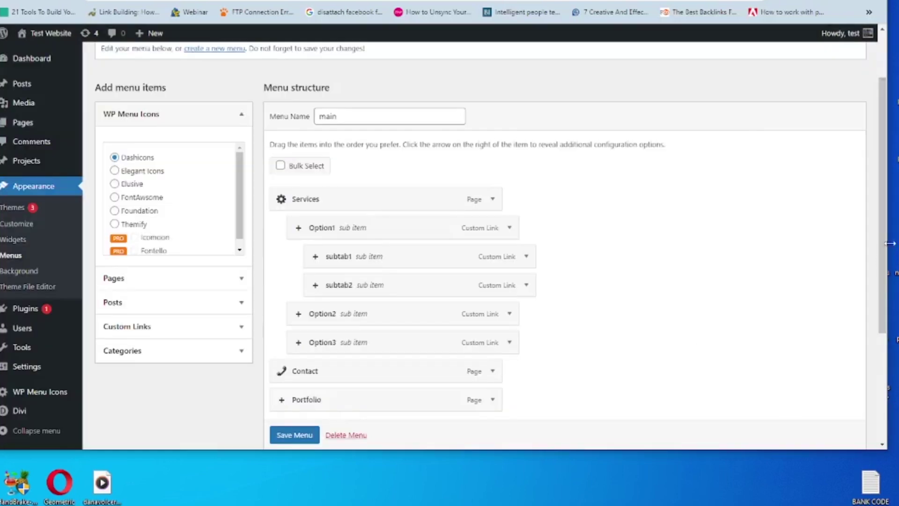
Step: Search the icons for 'portfo' and give Portfolio the folder icon
{"action": "scroll", "coordinate": [562, 305], "scroll_direction": "down", "scroll_amount": 1}
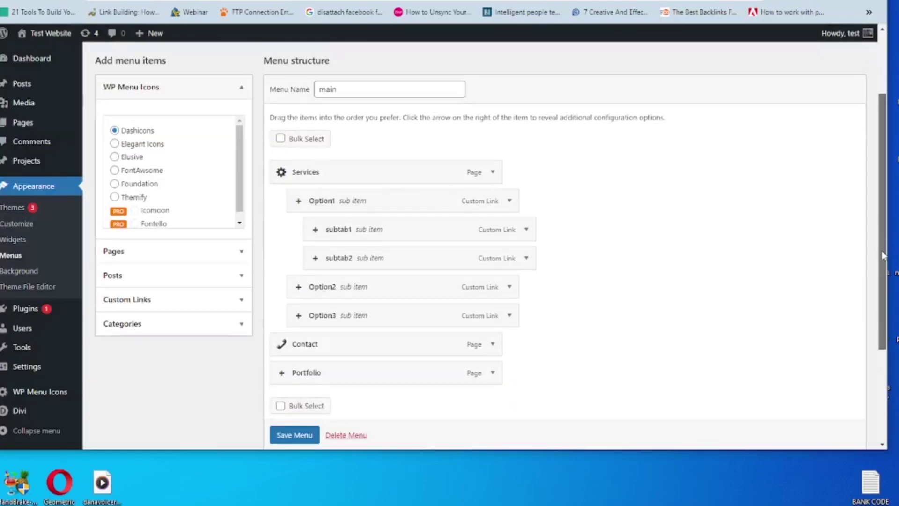
{"action": "left_click", "coordinate": [283, 370]}
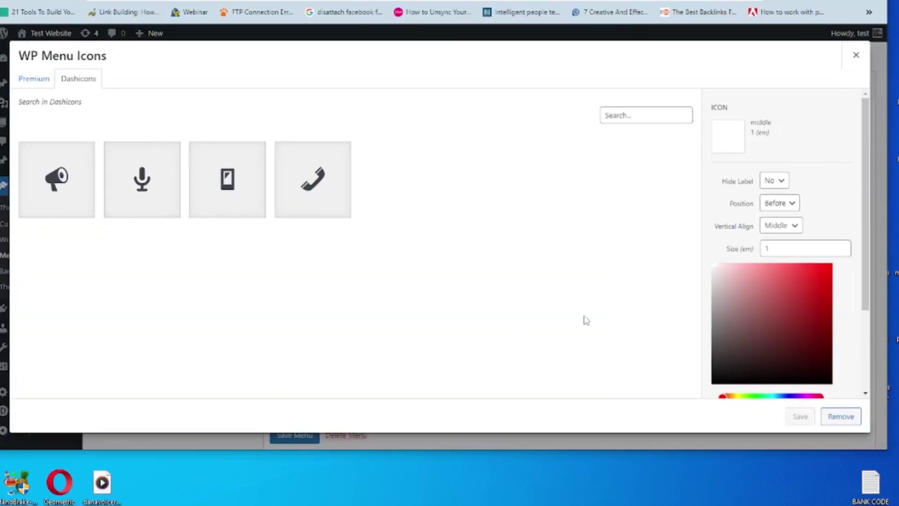
{"action": "left_click", "coordinate": [655, 114]}
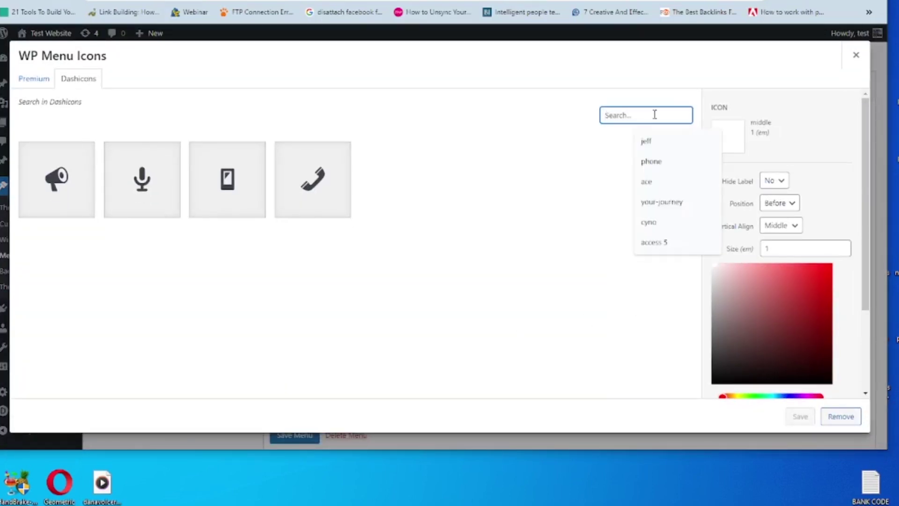
{"action": "type", "text": "portfolio"}
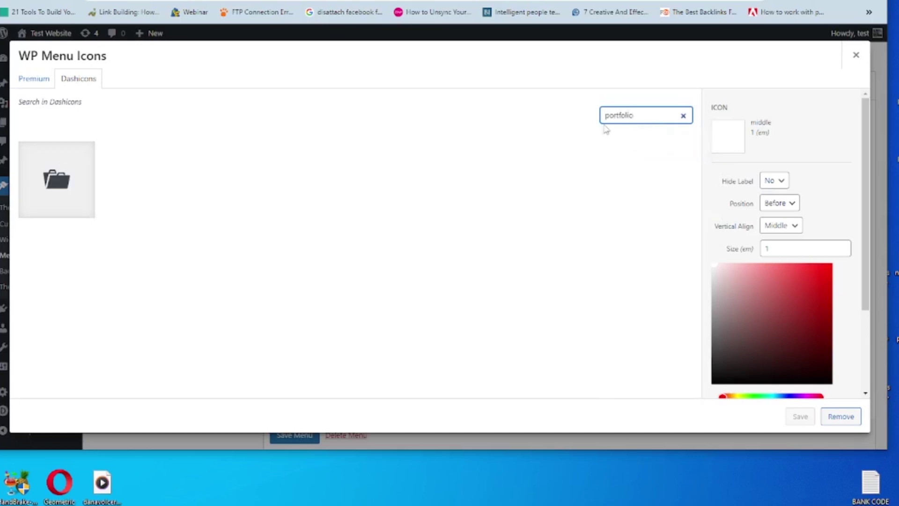
{"action": "left_click", "coordinate": [57, 190]}
{"action": "left_click", "coordinate": [801, 419]}
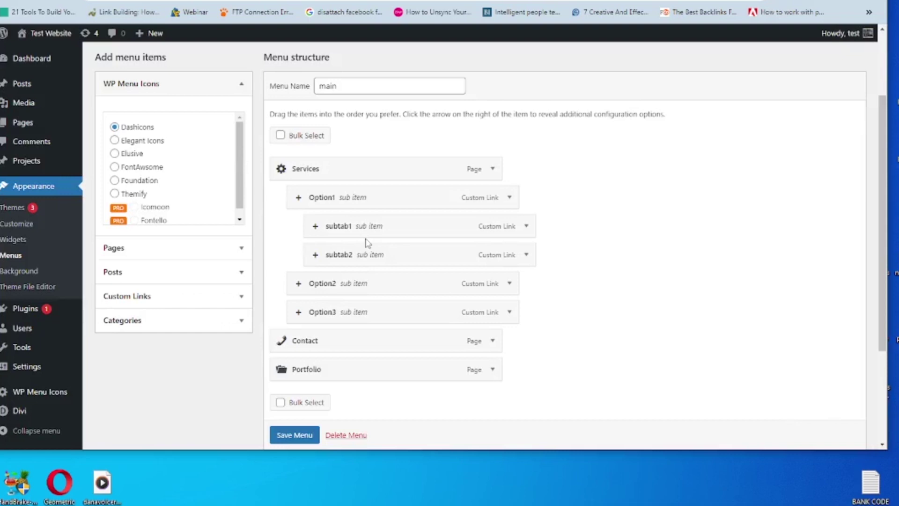
Step: Save the main menu and preview the Services and Option1 dropdowns on the live site
{"action": "left_click", "coordinate": [302, 436]}
{"action": "scroll", "coordinate": [302, 439], "scroll_direction": "down", "scroll_amount": 1}
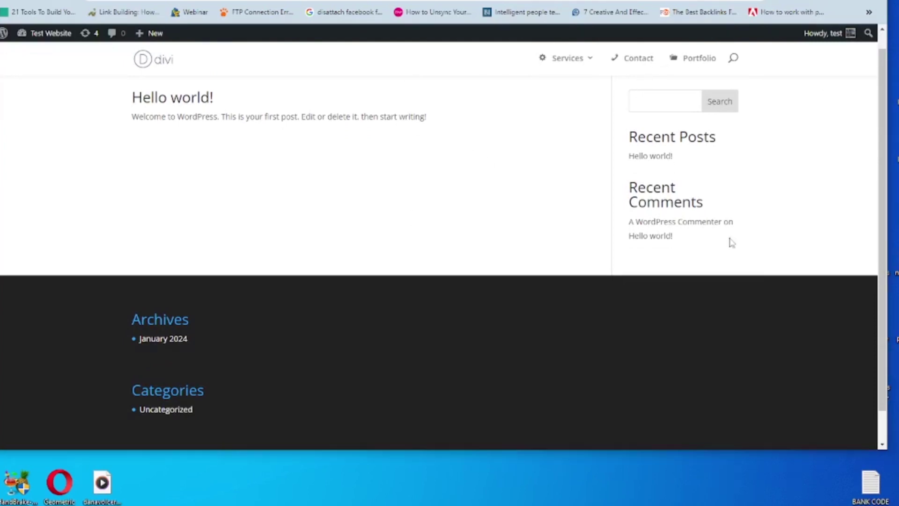
{"action": "mouse_move", "coordinate": [566, 68]}
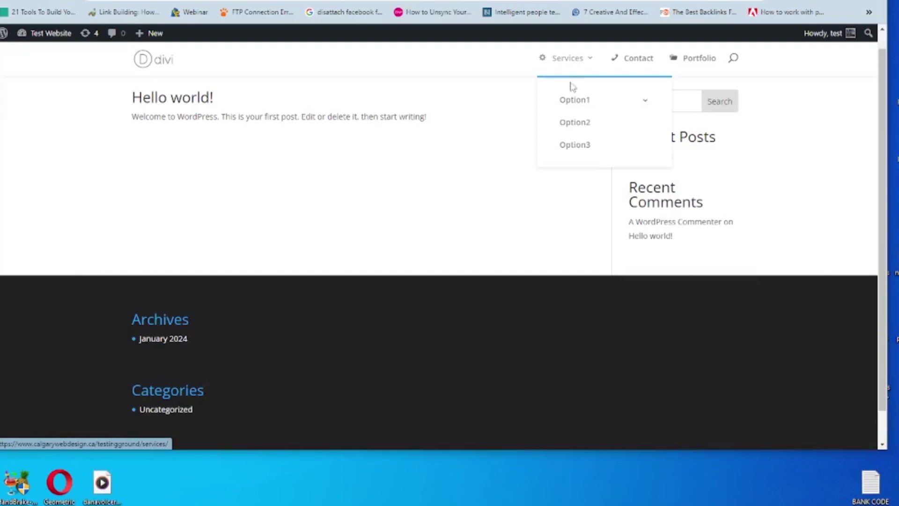
{"action": "mouse_move", "coordinate": [576, 104]}
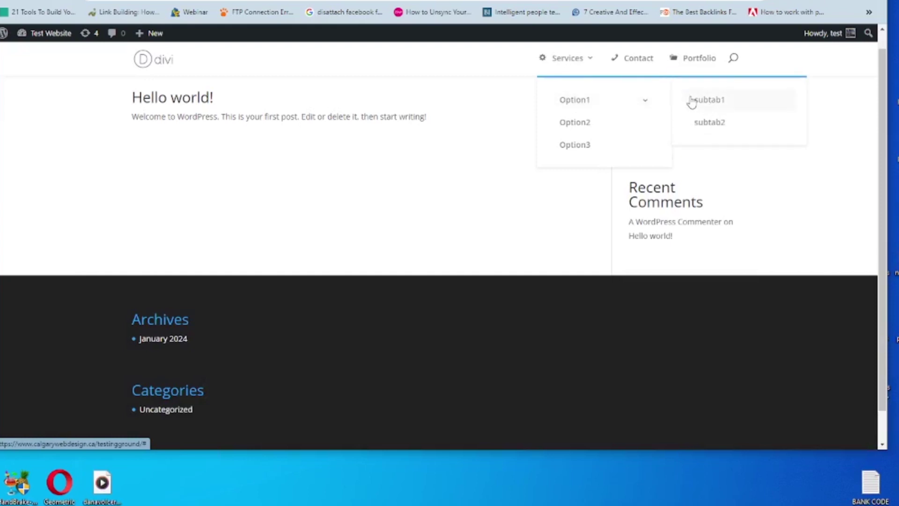
Step: Back in the menu editor, give Option1 the person icon
{"action": "key", "text": "ctrl+Tab"}
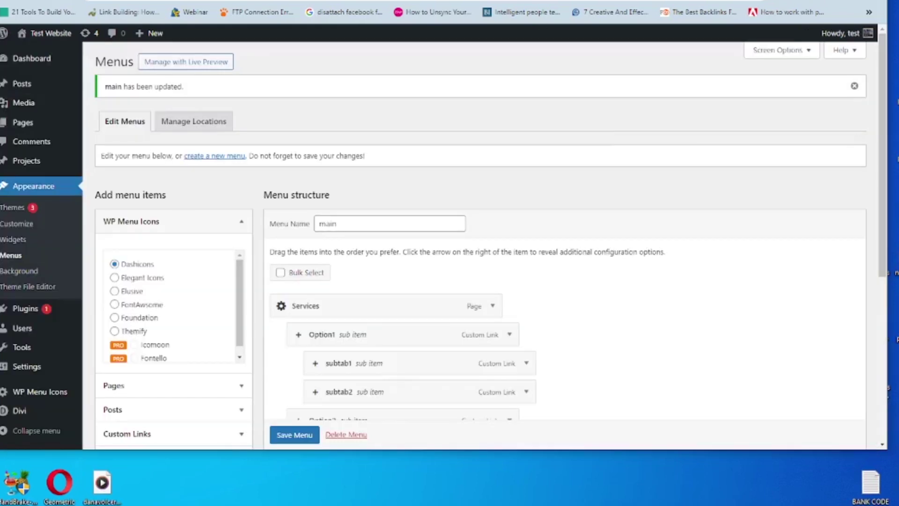
{"action": "left_click_drag", "start_coordinate": [885, 90], "coordinate": [885, 173]}
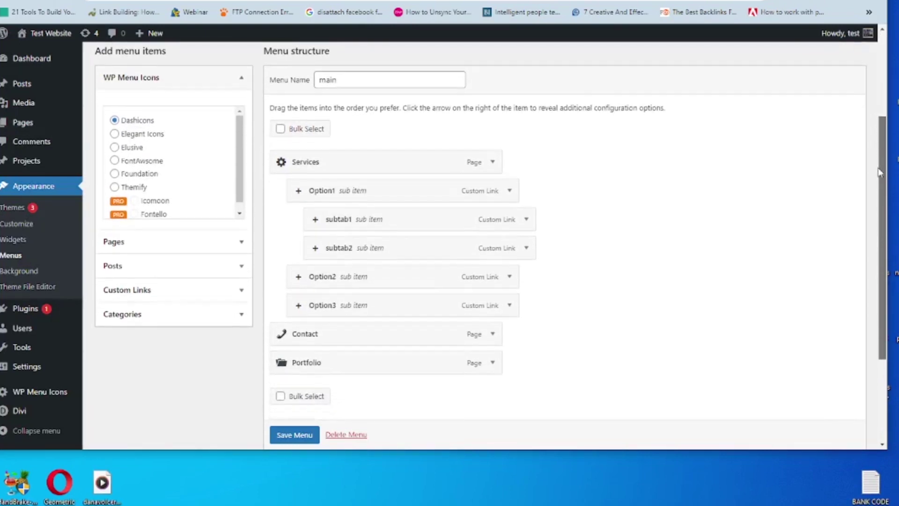
{"action": "left_click", "coordinate": [299, 192]}
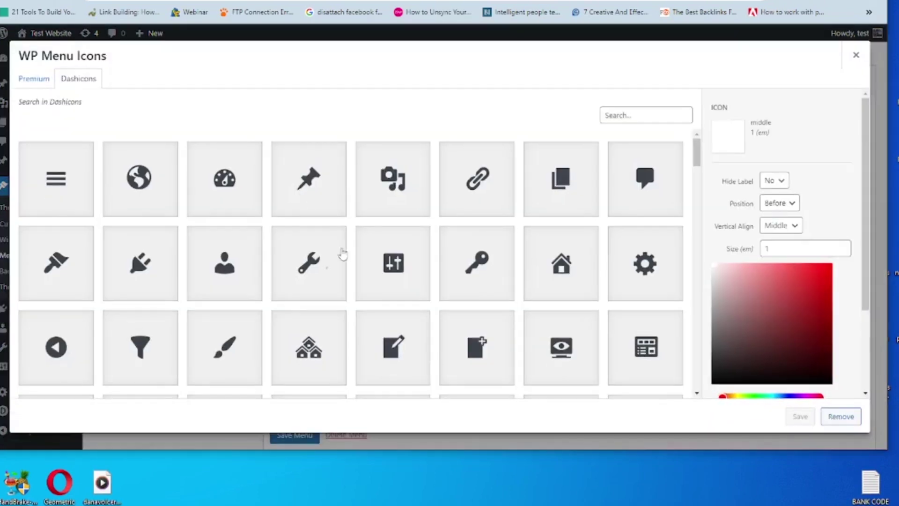
{"action": "left_click", "coordinate": [225, 260]}
{"action": "left_click", "coordinate": [799, 416]}
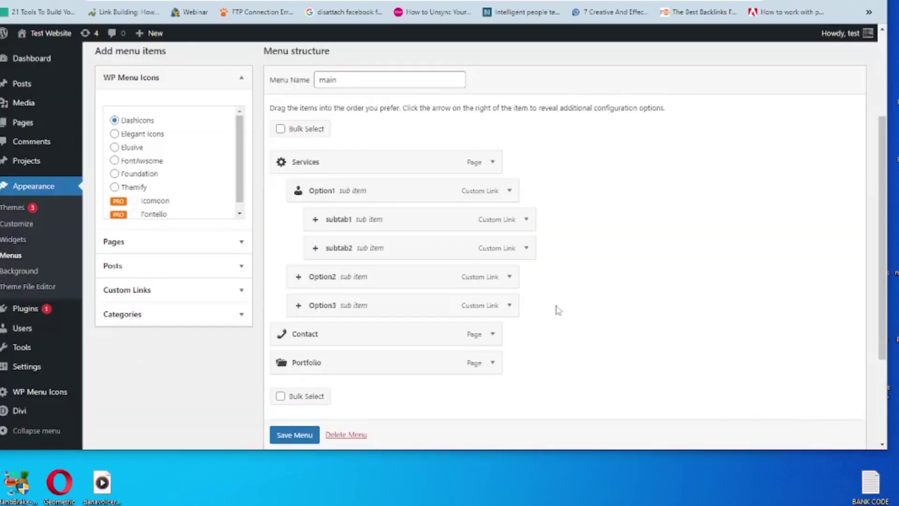
Step: Give subtab1 the wrench icon and subtab2 the key icon
{"action": "left_click", "coordinate": [316, 221]}
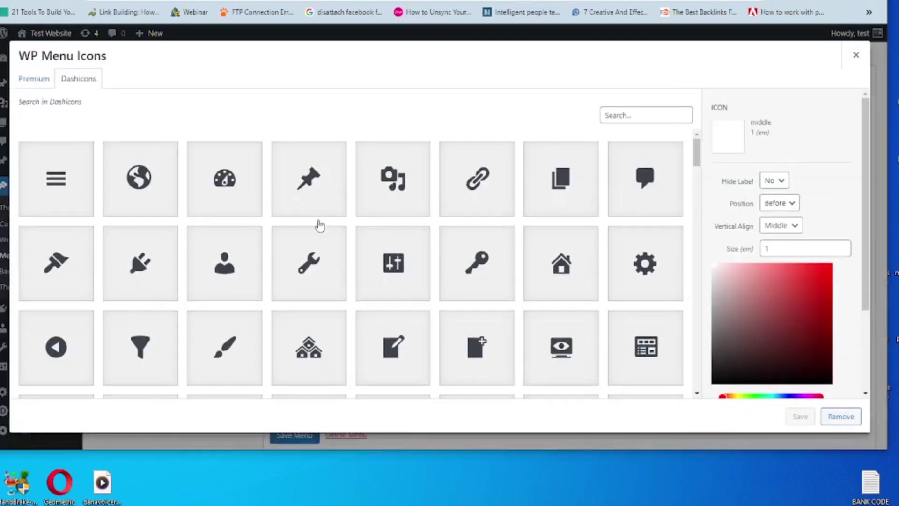
{"action": "left_click", "coordinate": [309, 263]}
{"action": "left_click", "coordinate": [800, 415]}
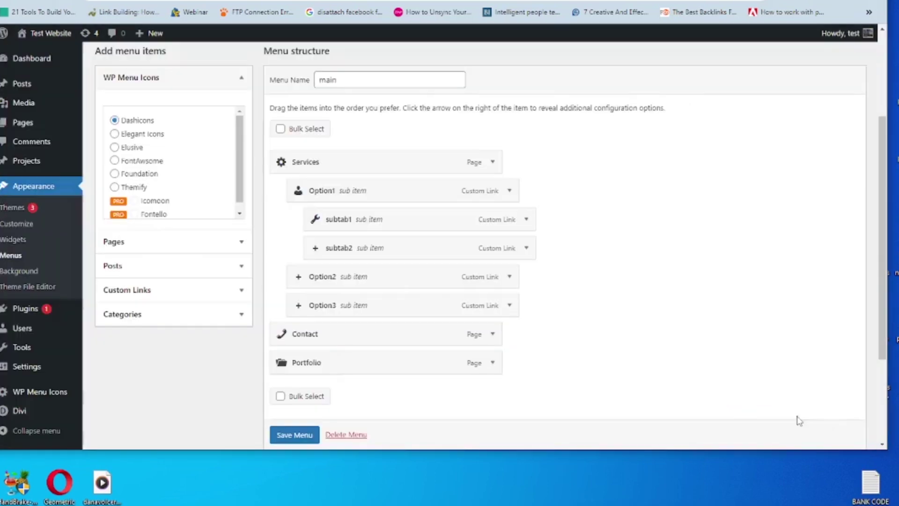
{"action": "left_click", "coordinate": [316, 249]}
{"action": "left_click", "coordinate": [477, 265]}
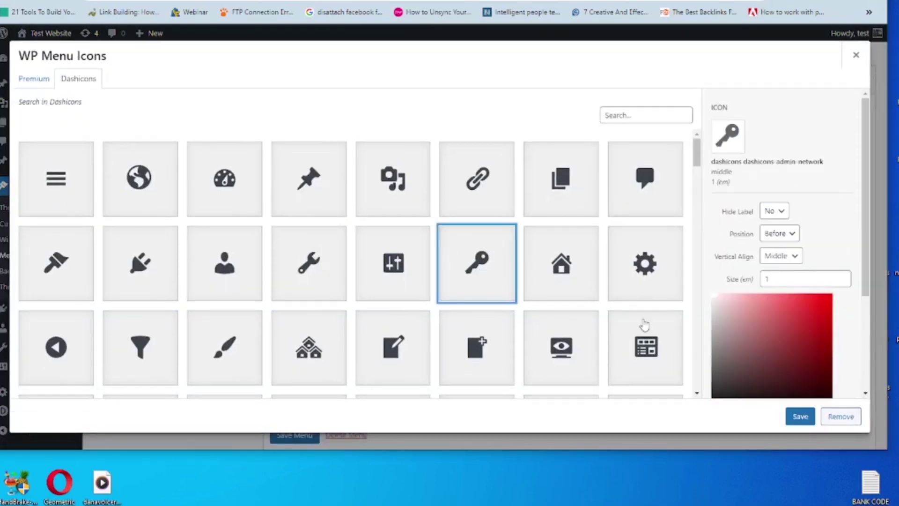
{"action": "left_click", "coordinate": [800, 417]}
Step: Give Option2 the plug icon and Option3 the dashboard icon, then save the menu
{"action": "scroll", "coordinate": [608, 304], "scroll_direction": "down", "scroll_amount": 1}
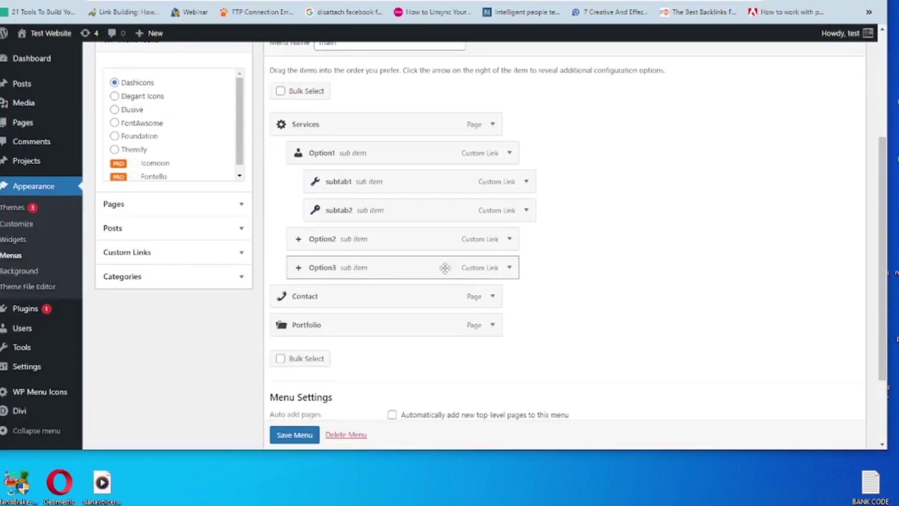
{"action": "left_click", "coordinate": [298, 240]}
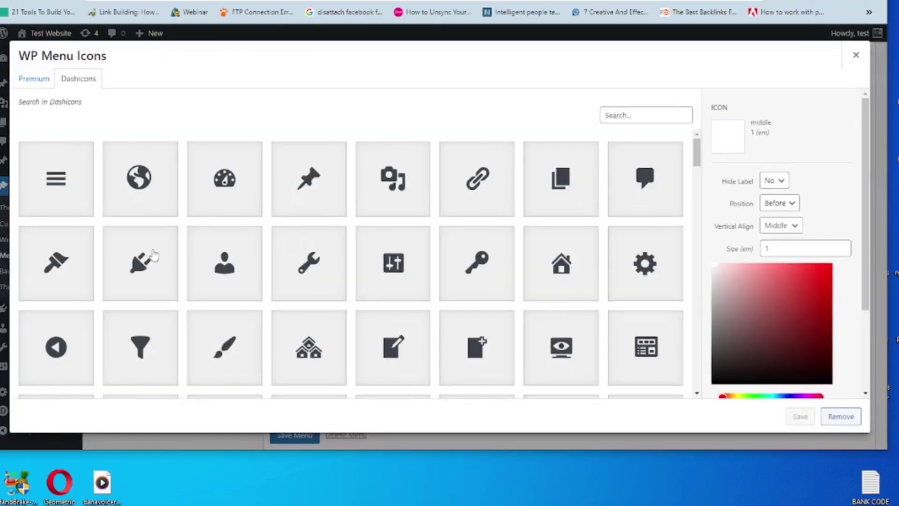
{"action": "left_click", "coordinate": [149, 258]}
{"action": "left_click", "coordinate": [801, 414]}
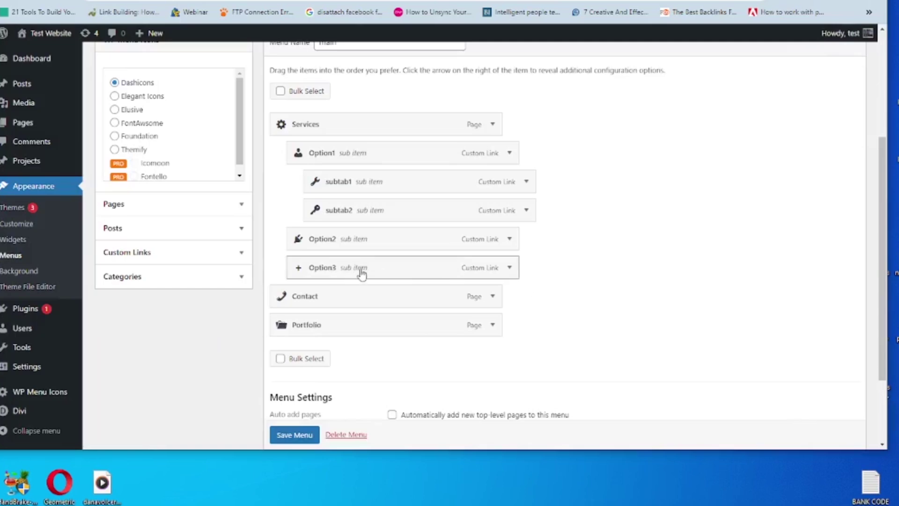
{"action": "left_click", "coordinate": [299, 268]}
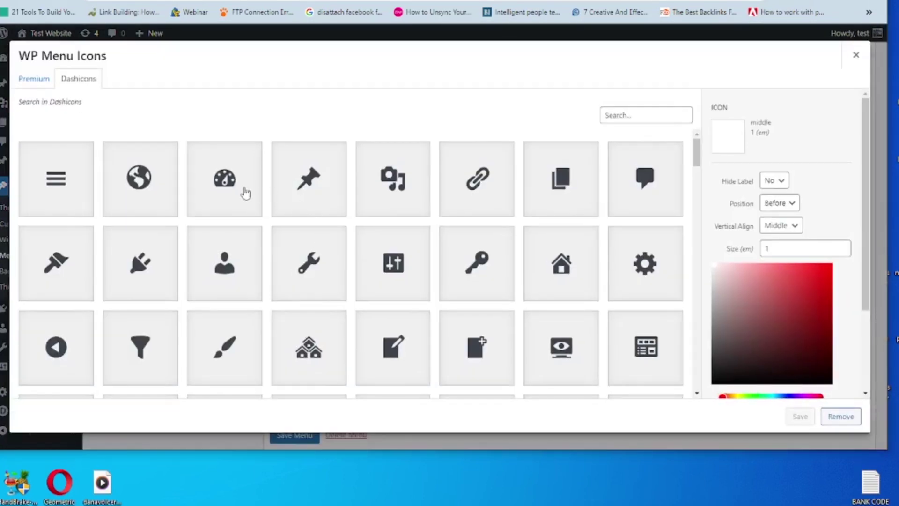
{"action": "left_click", "coordinate": [241, 190]}
{"action": "left_click", "coordinate": [792, 416]}
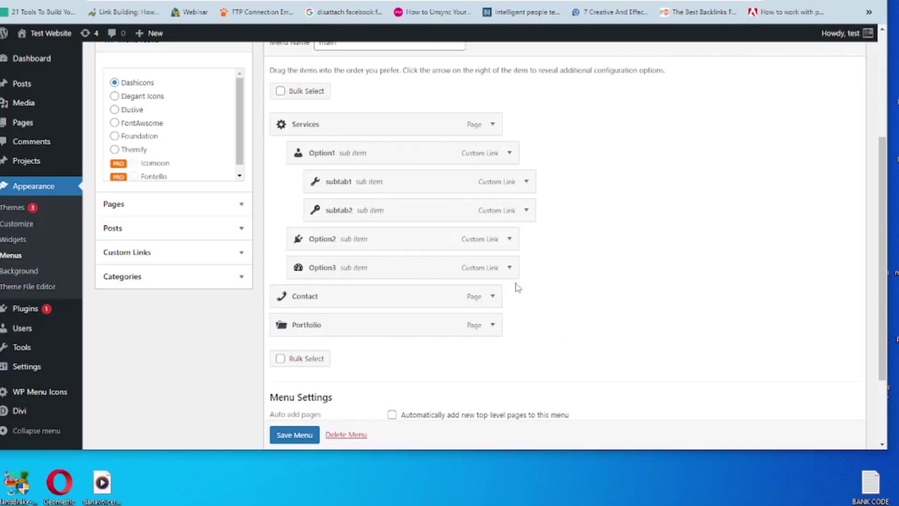
{"action": "left_click", "coordinate": [296, 435]}
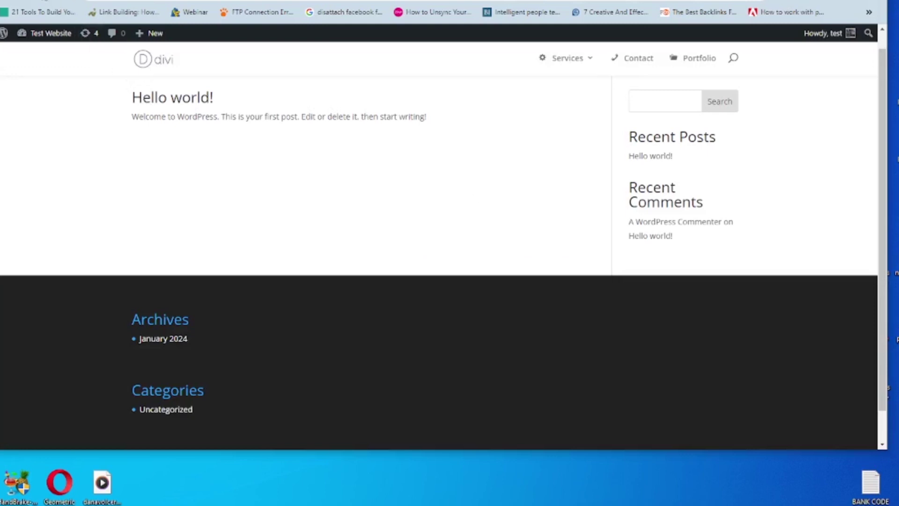
Step: Check the live Services dropdown shows person, plug, dashboard, wrench and key icons
{"action": "scroll", "coordinate": [414, 160], "scroll_direction": "down", "scroll_amount": 1}
{"action": "mouse_move", "coordinate": [585, 70]}
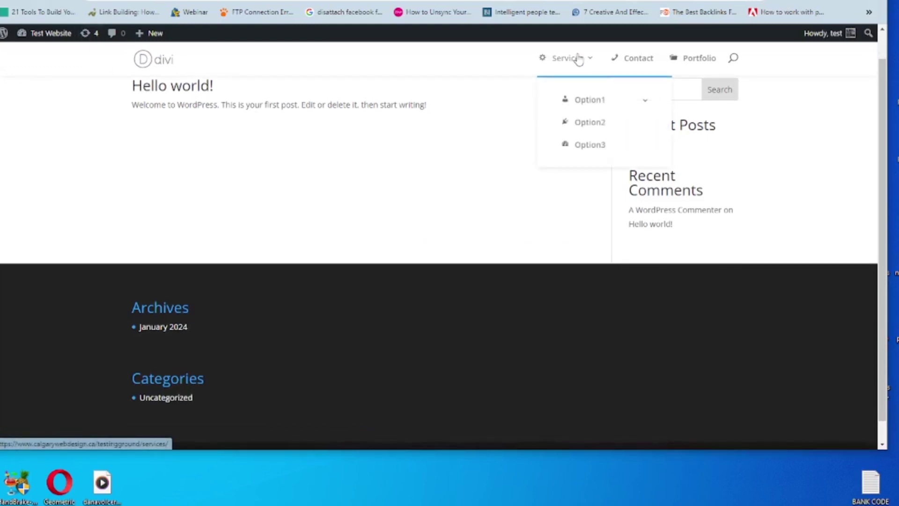
{"action": "mouse_move", "coordinate": [629, 98]}
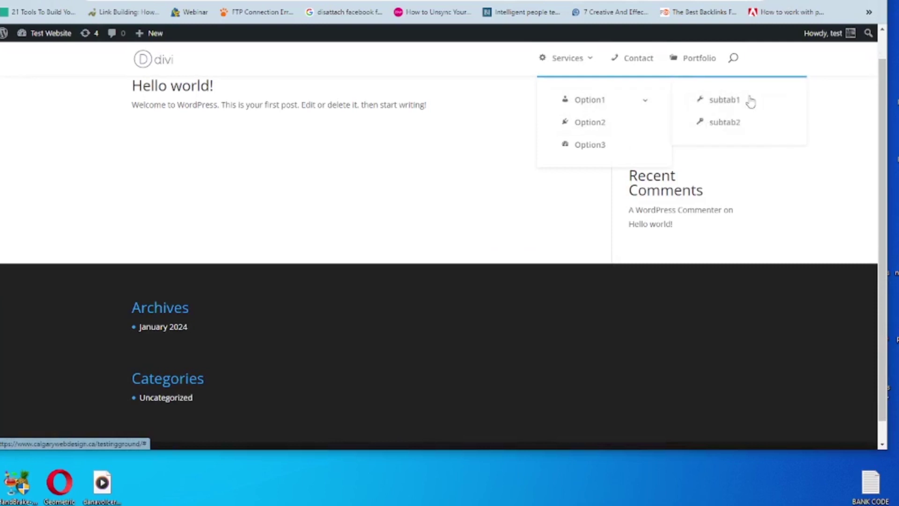